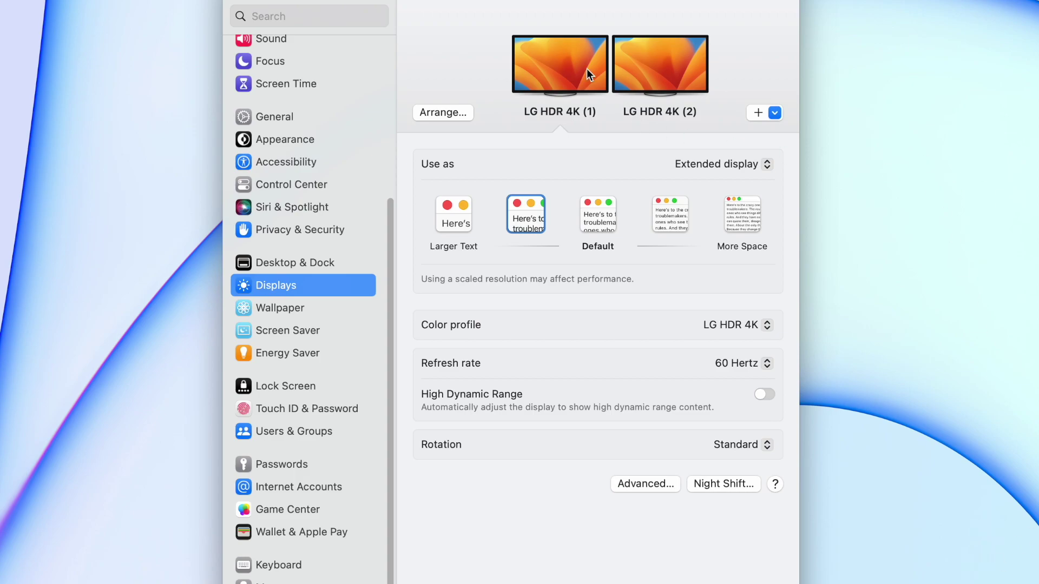
# - Show the settings for the LG HDR 4K (2) monitor in Displays settings
pyautogui.click(654, 76)
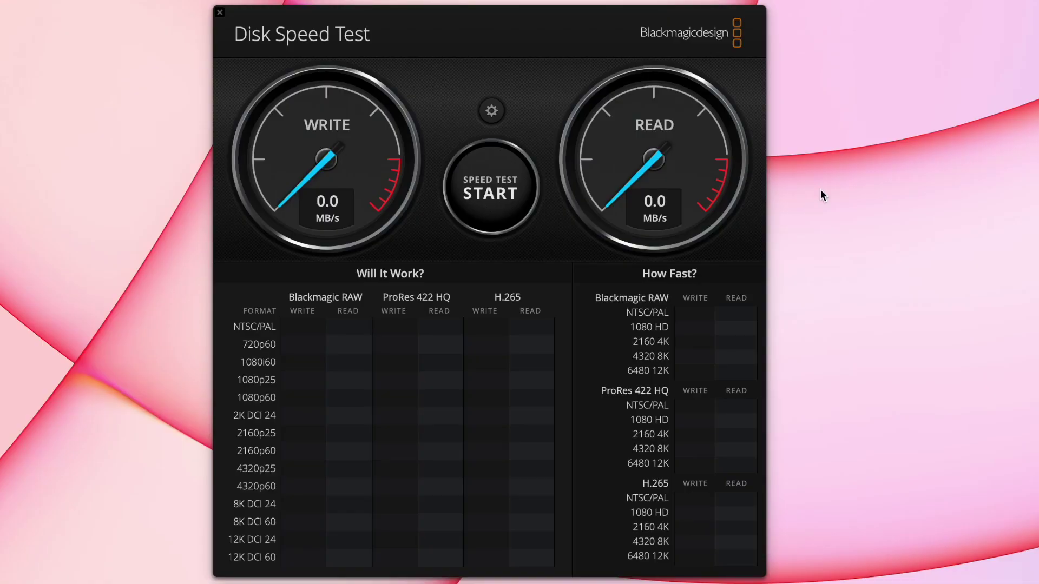
# - Target the Desktop folder and run the speed test: about 1703 MB/s write, 1522.1 MB/s read
pyautogui.click(492, 112)
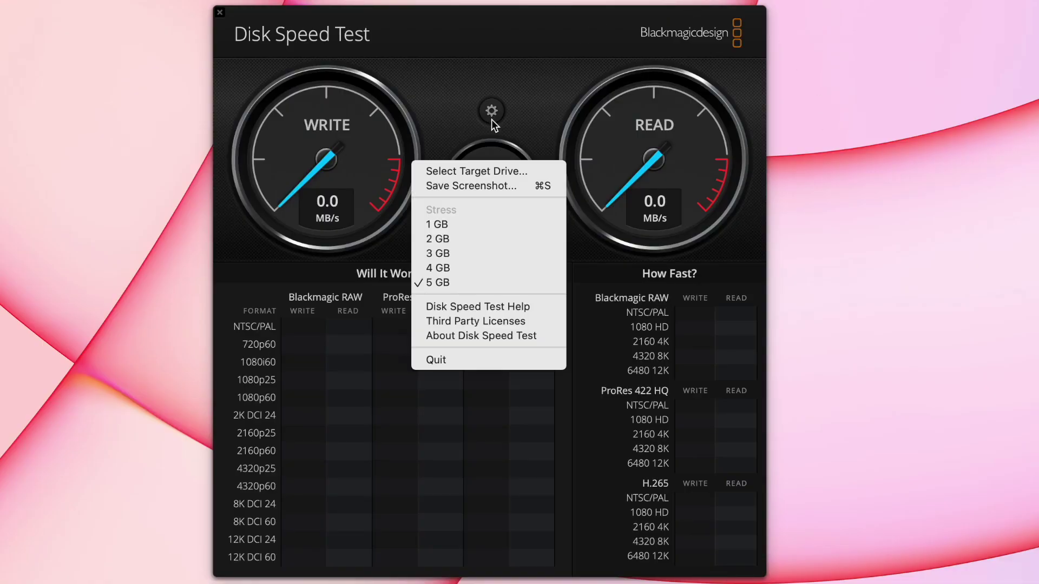
pyautogui.click(471, 172)
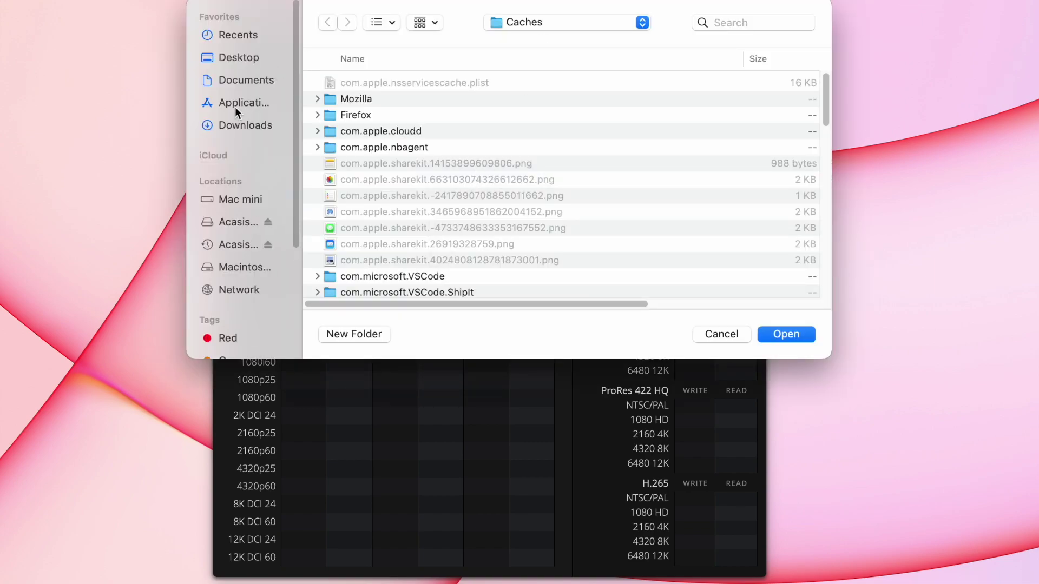
pyautogui.click(239, 54)
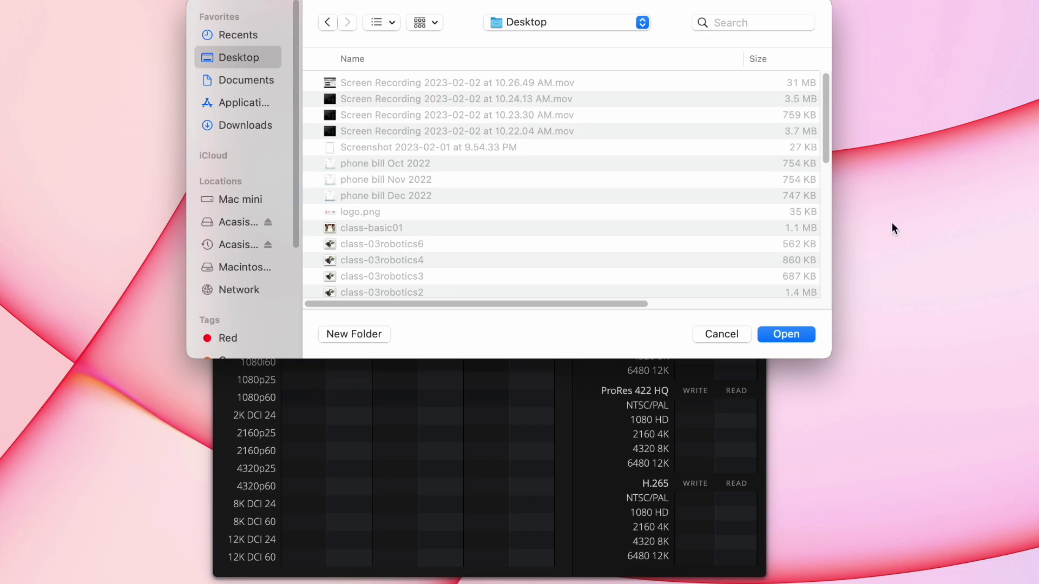
pyautogui.click(790, 336)
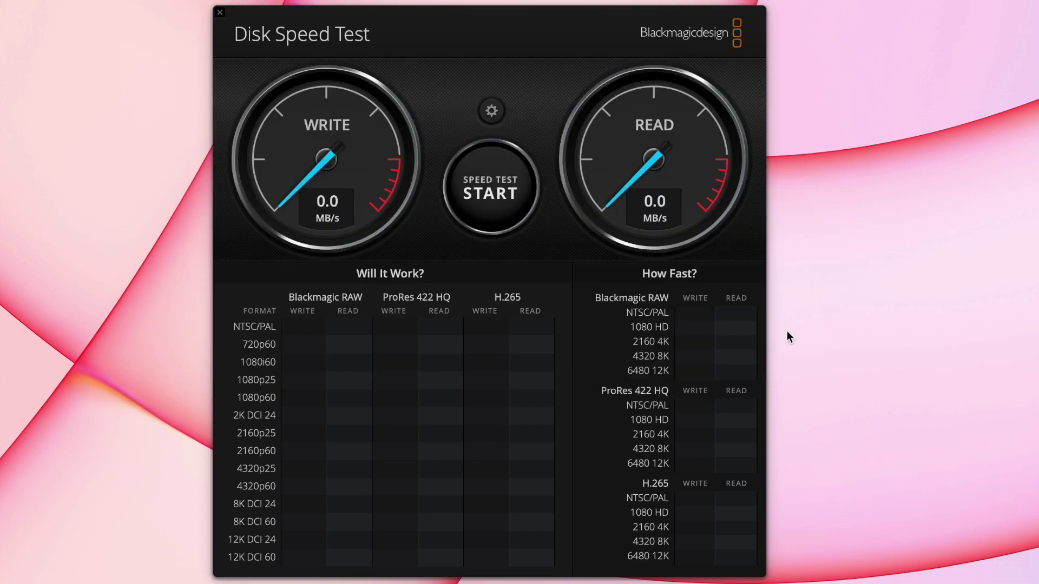
pyautogui.click(497, 203)
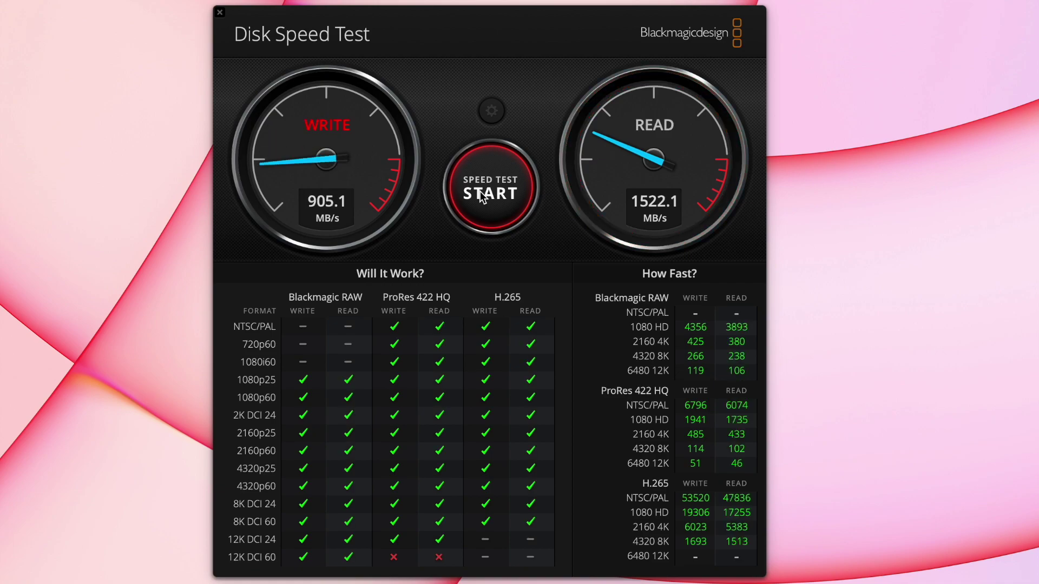
pyautogui.click(479, 190)
# - Target the Acasis 1500 drive's Desktop folder and run the test: 2519.5 MB/s write, 2701.3 MB/s read
pyautogui.click(491, 111)
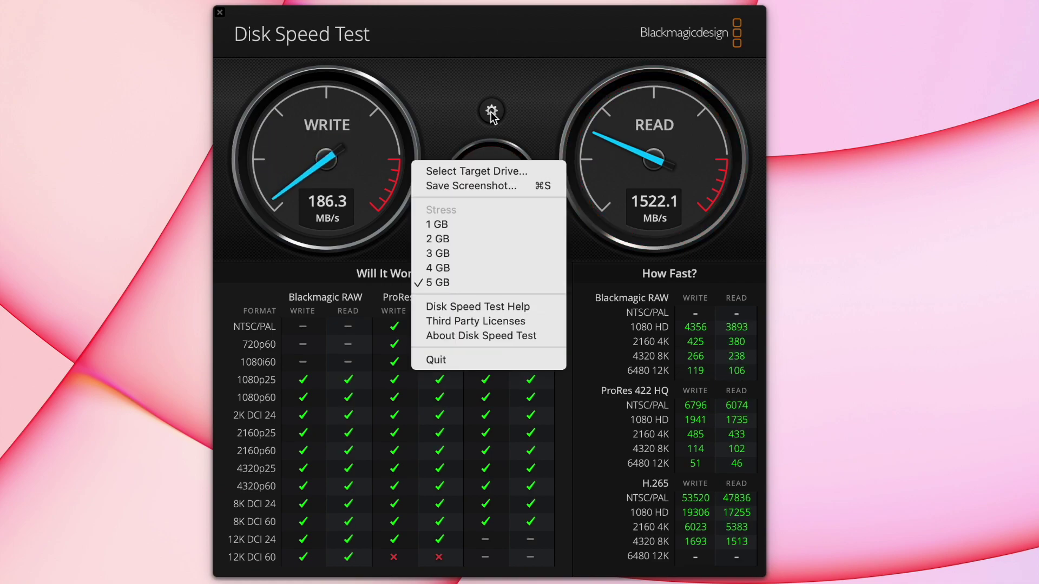
pyautogui.click(481, 171)
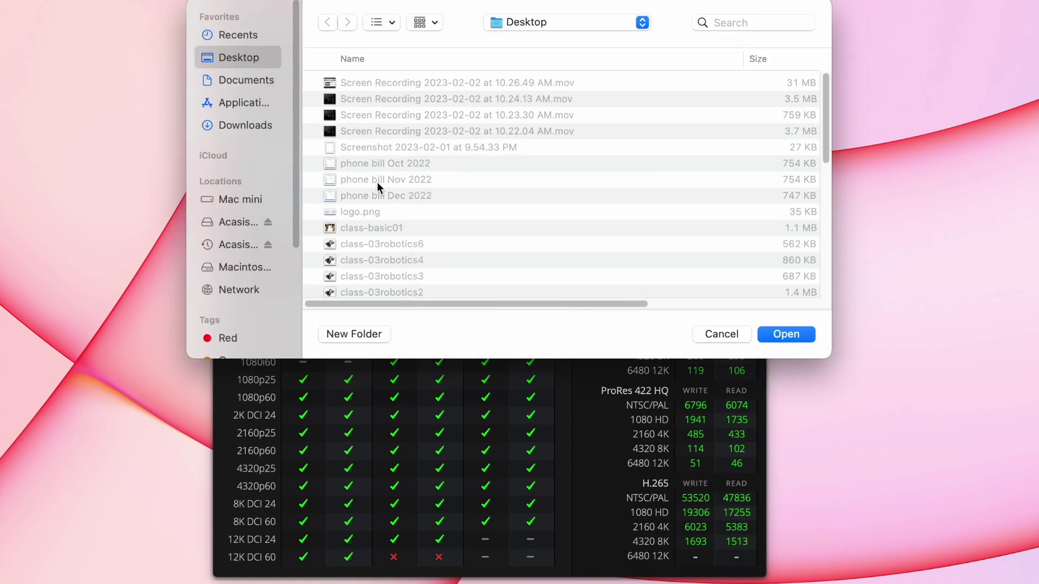
pyautogui.click(234, 223)
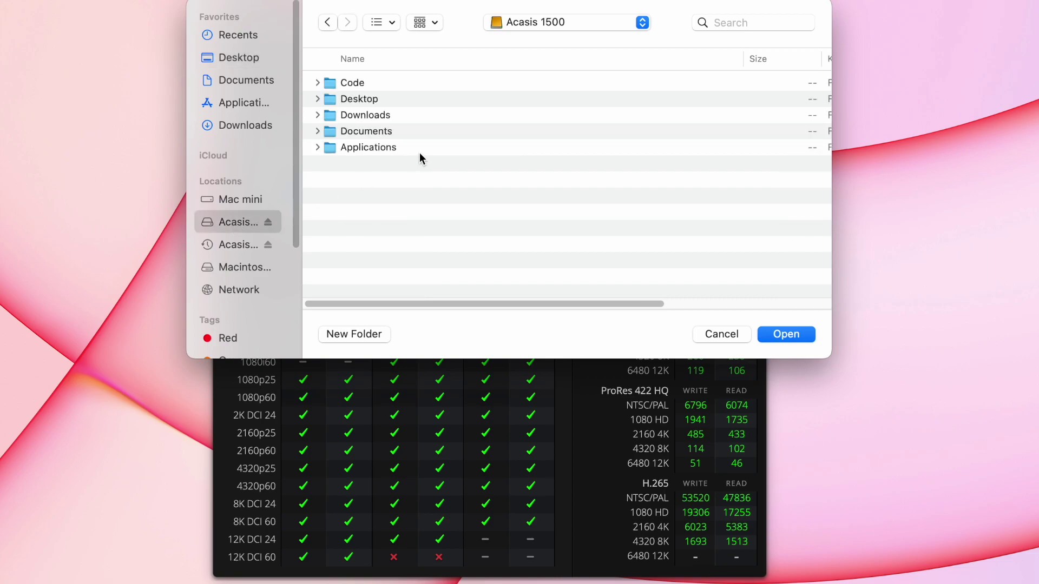
pyautogui.click(359, 103)
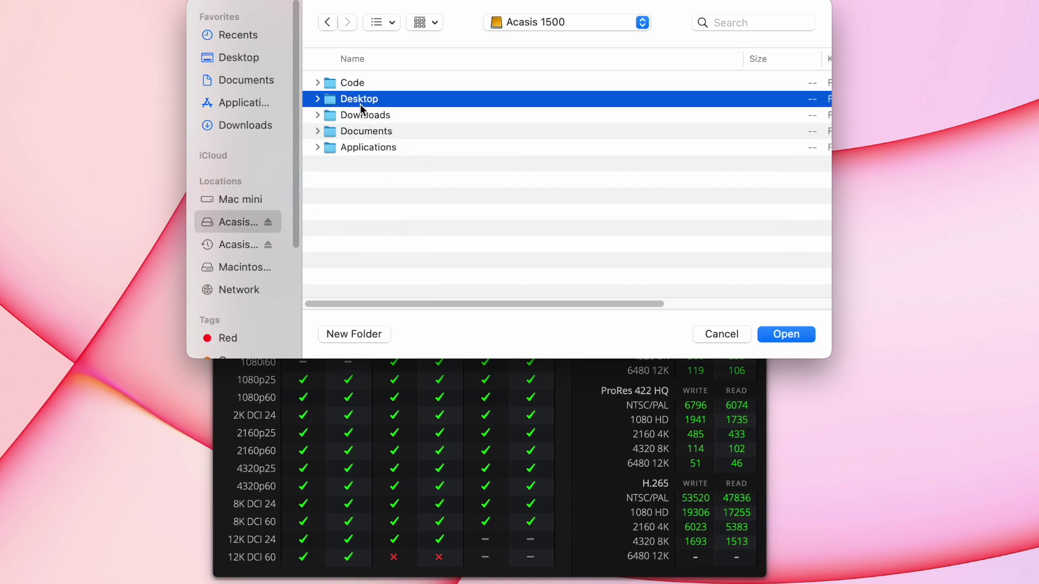
pyautogui.click(787, 333)
pyautogui.click(514, 183)
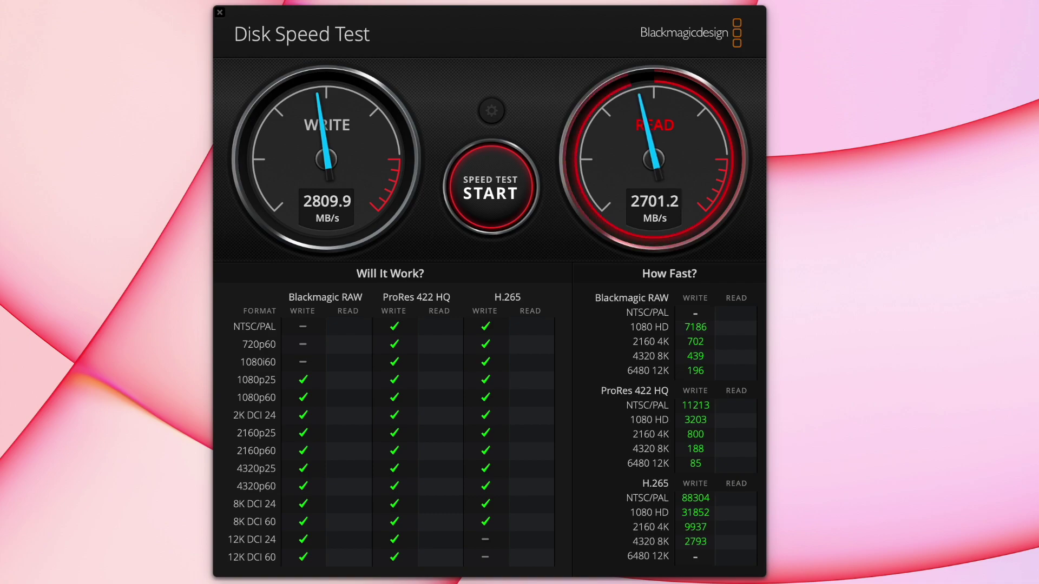
pyautogui.click(495, 168)
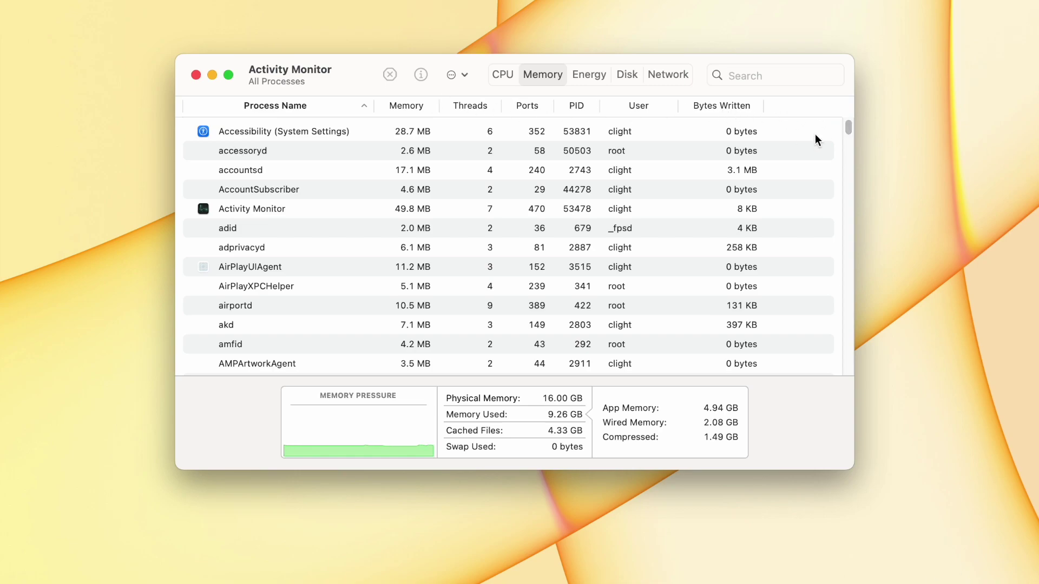
# - Inspect the screencapture process under CPU and Memory, showing 9.28 GB of 16 GB used
pyautogui.click(494, 79)
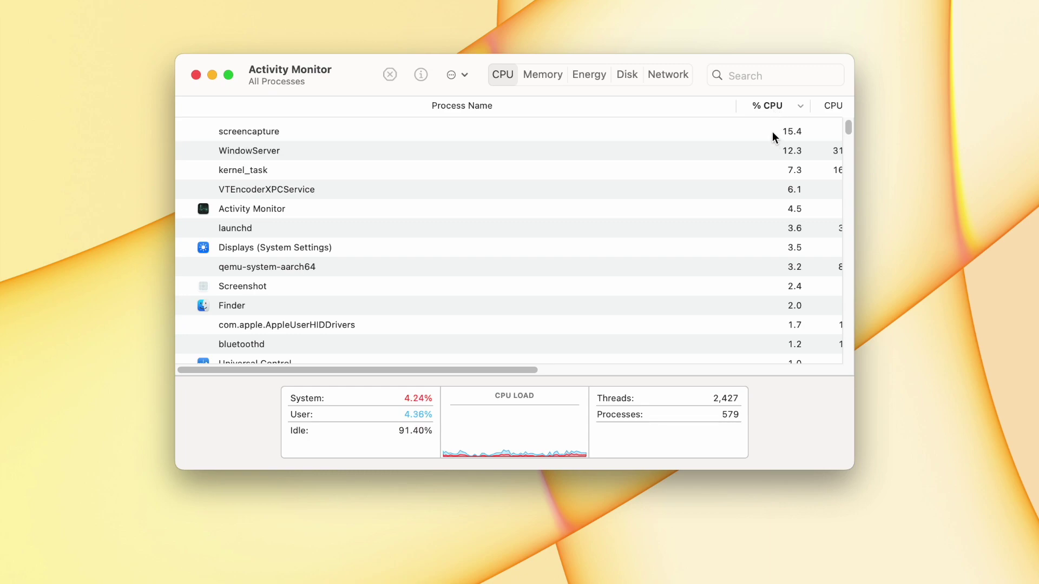
pyautogui.click(254, 136)
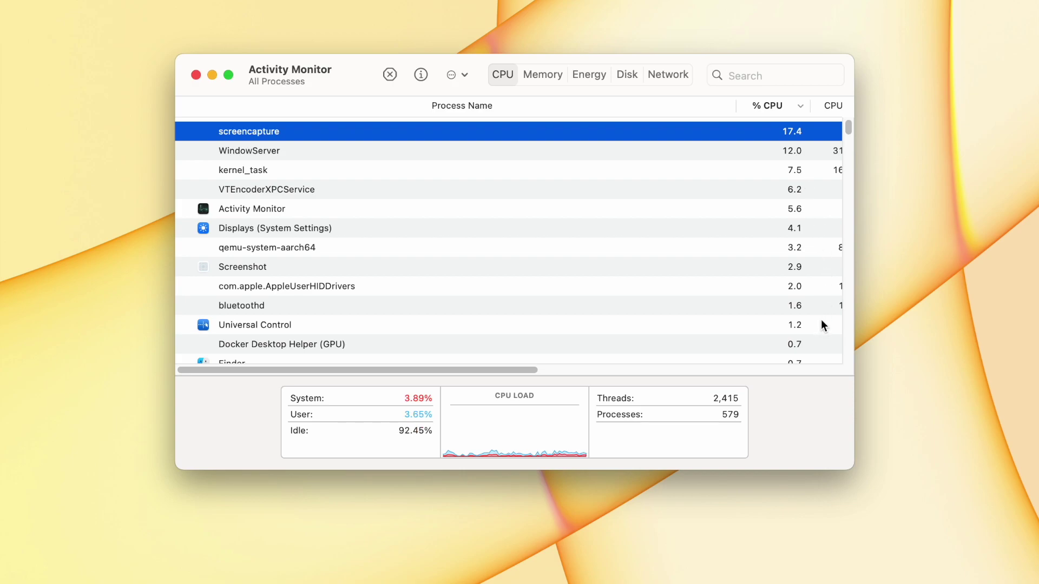
pyautogui.click(543, 75)
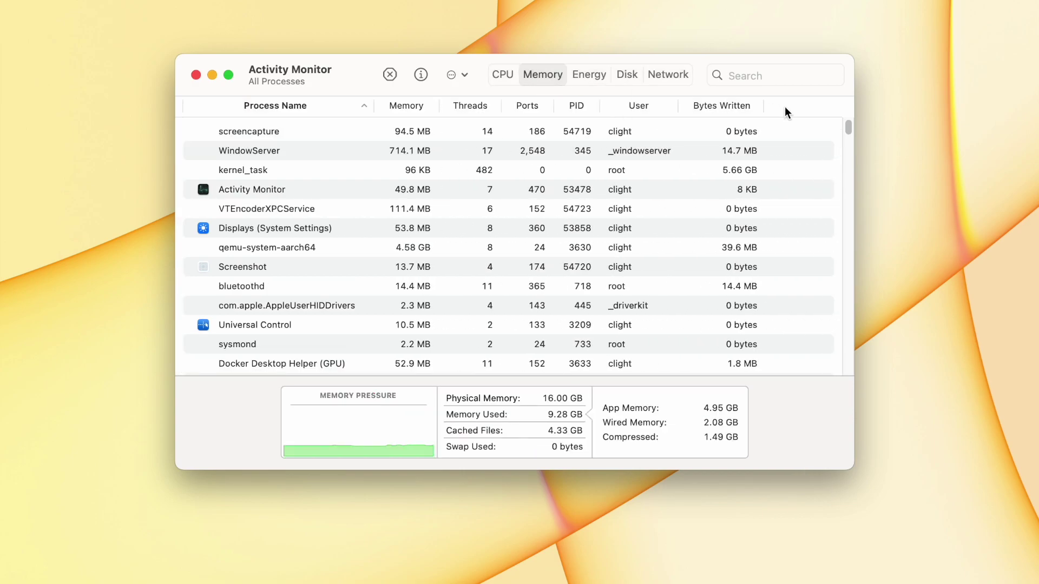
pyautogui.click(580, 133)
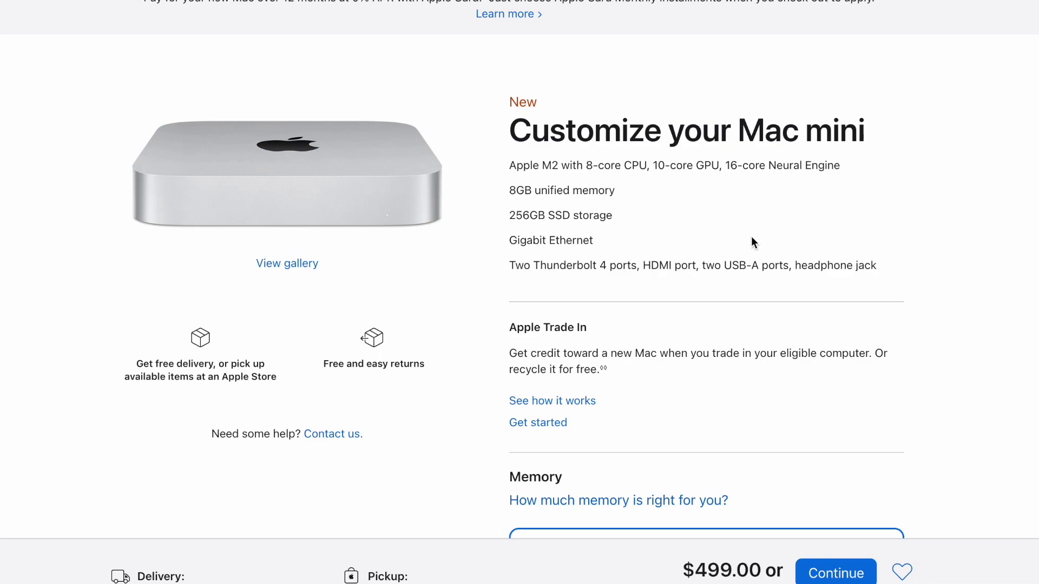
# - Pick 16GB unified memory for $679.00, review storage options, and continue to the display add-on
pyautogui.scroll(-3, 755, 241)
pyautogui.scroll(-2, 754, 249)
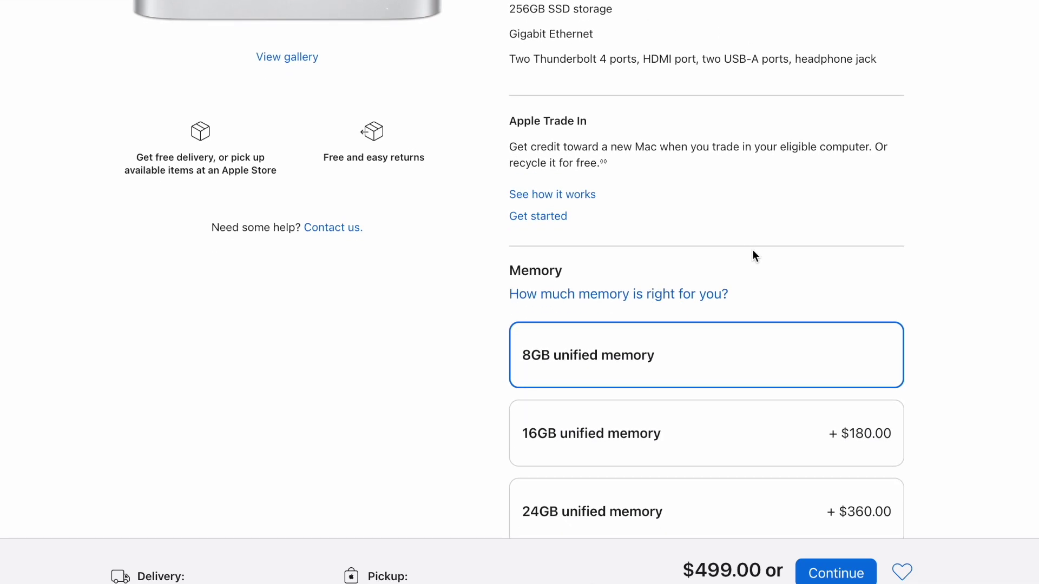
pyautogui.click(680, 433)
pyautogui.scroll(2, 971, 376)
pyautogui.scroll(1, 972, 377)
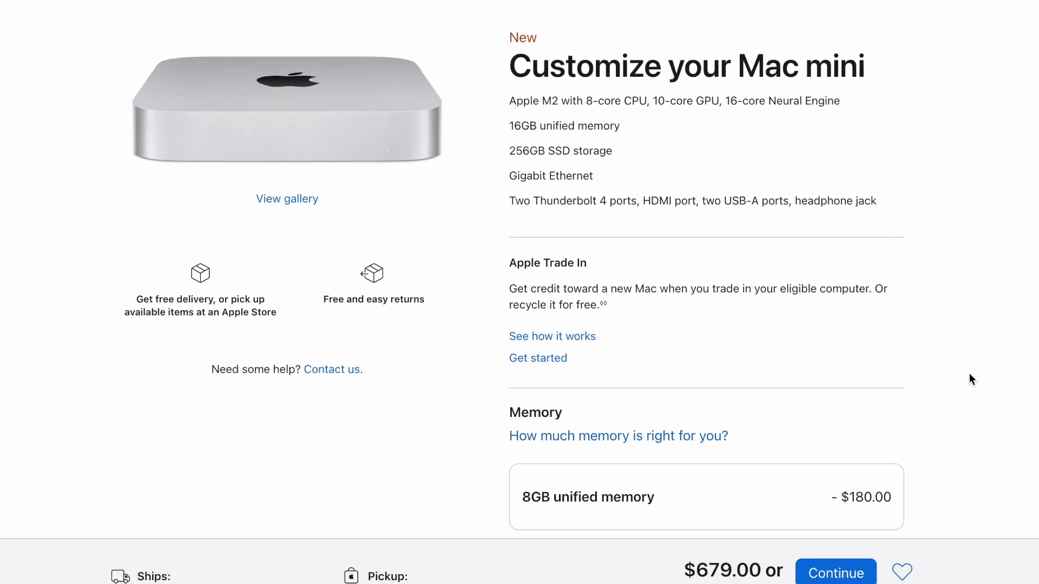
pyautogui.scroll(-4, 969, 374)
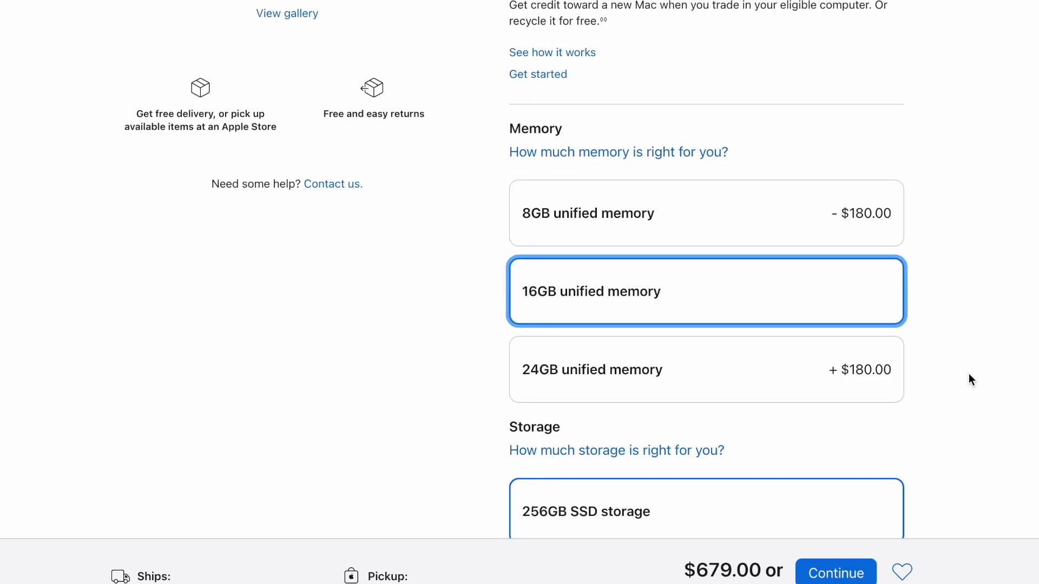
pyautogui.scroll(-2, 969, 374)
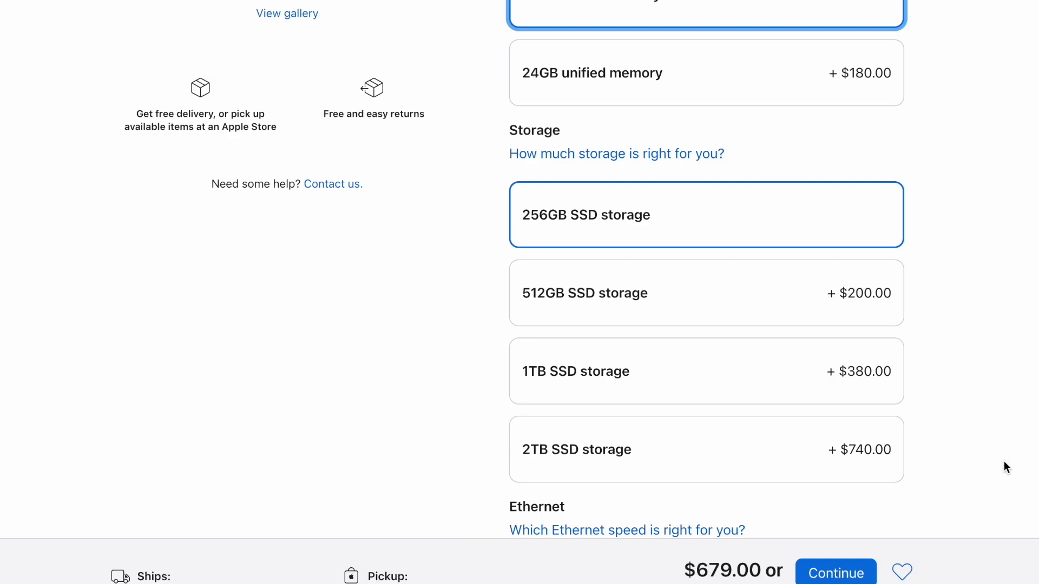
pyautogui.scroll(-6, 1002, 462)
pyautogui.scroll(5, 1002, 462)
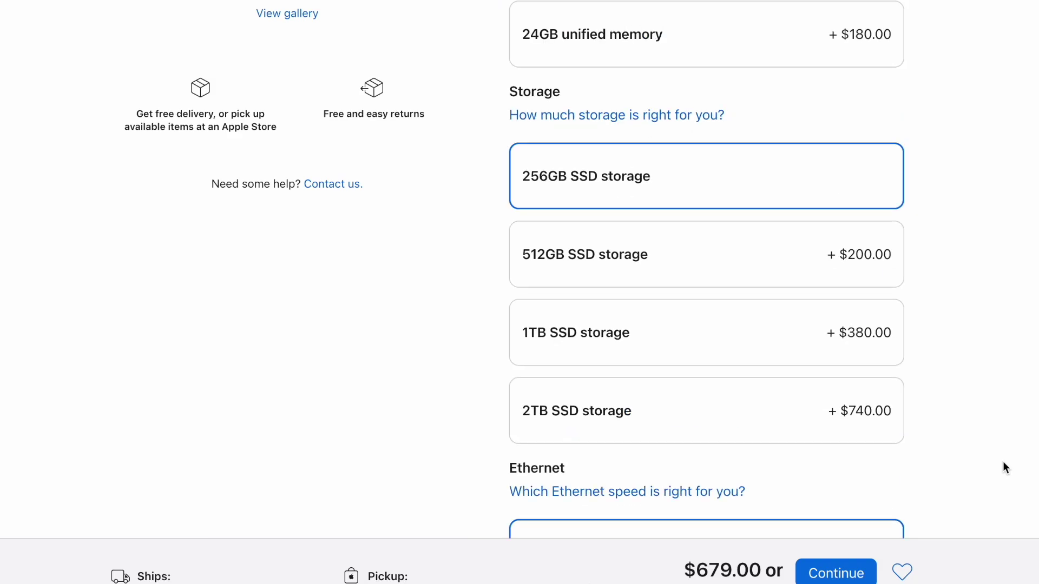
pyautogui.scroll(10, 1002, 462)
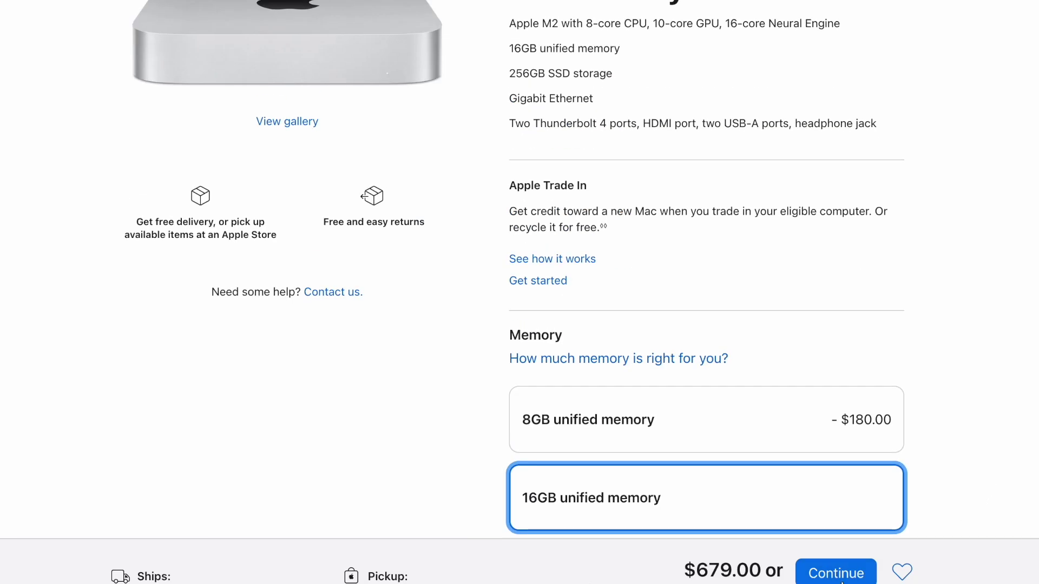
pyautogui.click(841, 579)
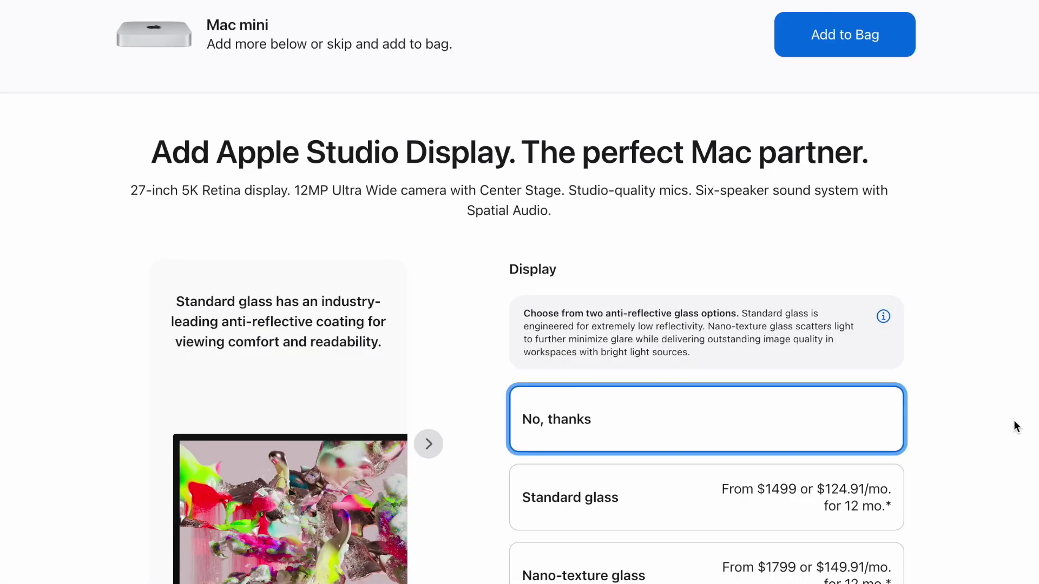
# - Skip the Studio Display and review the bag showing the Mac mini at $679.00
pyautogui.scroll(-20, 1006, 419)
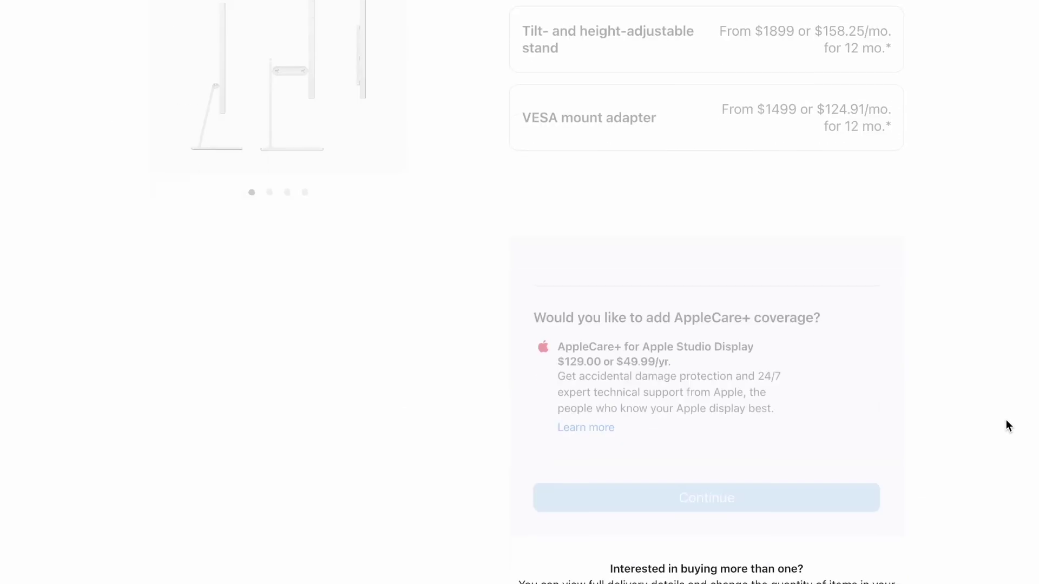
pyautogui.scroll(13, 1005, 419)
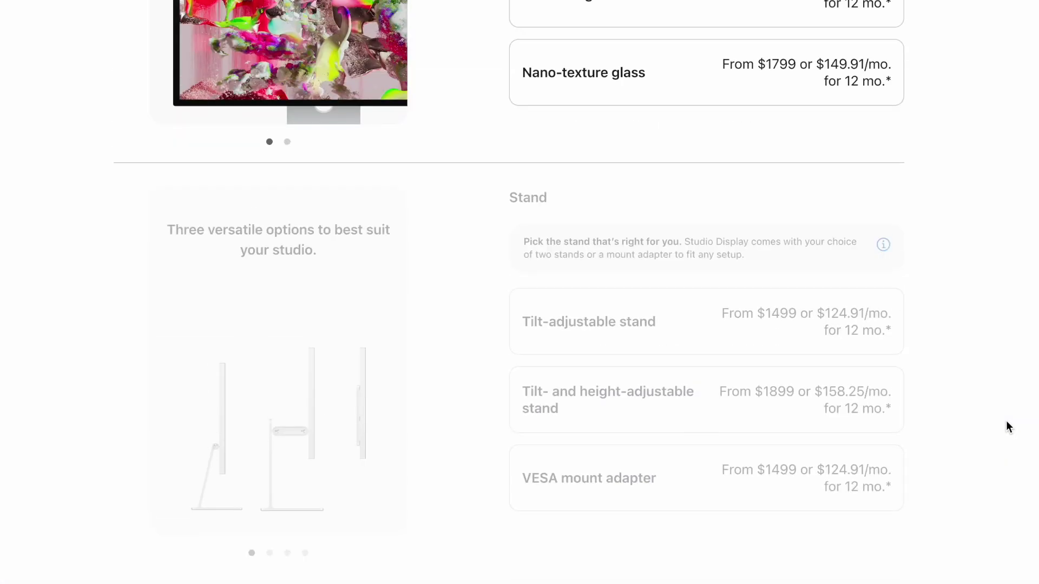
pyautogui.scroll(6, 1006, 421)
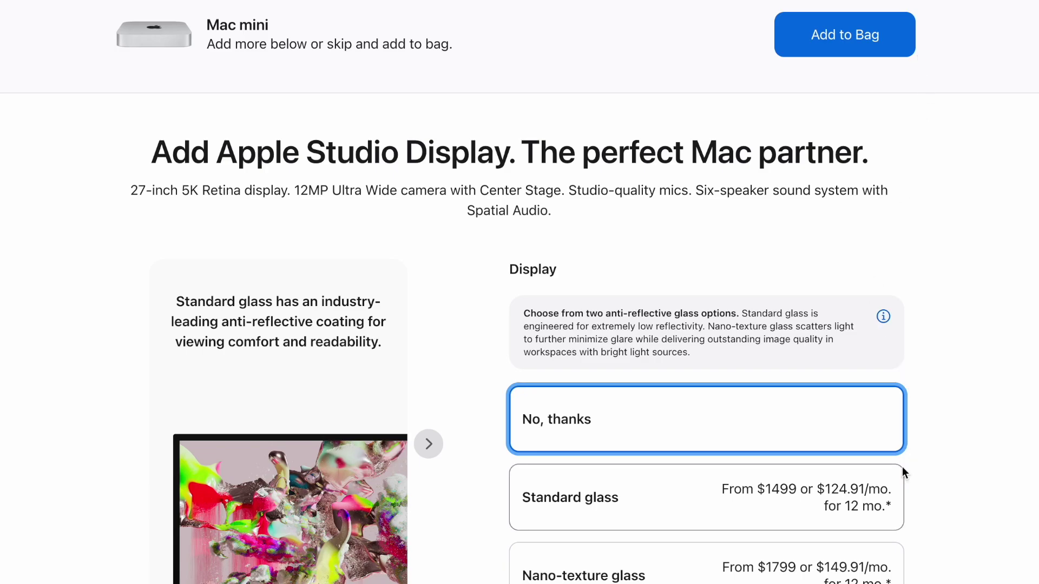
pyautogui.scroll(-4, 969, 464)
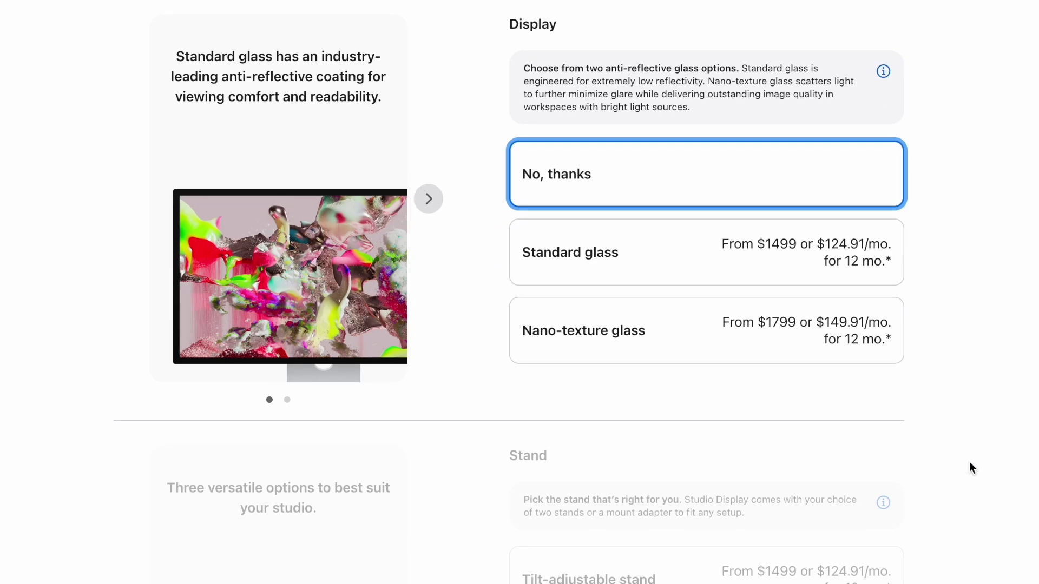
pyautogui.scroll(-5, 969, 462)
pyautogui.scroll(6, 970, 462)
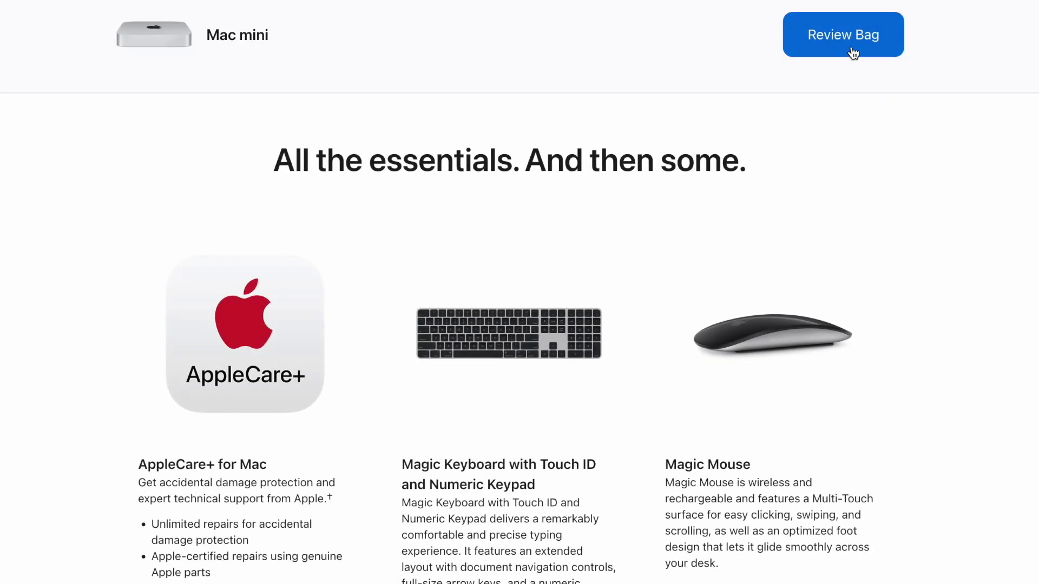
pyautogui.click(853, 51)
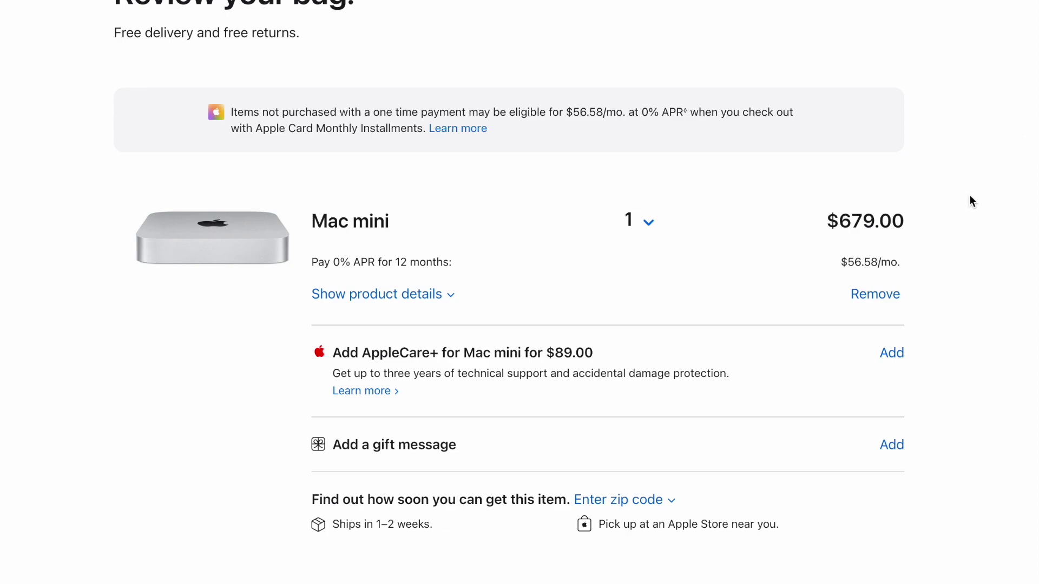